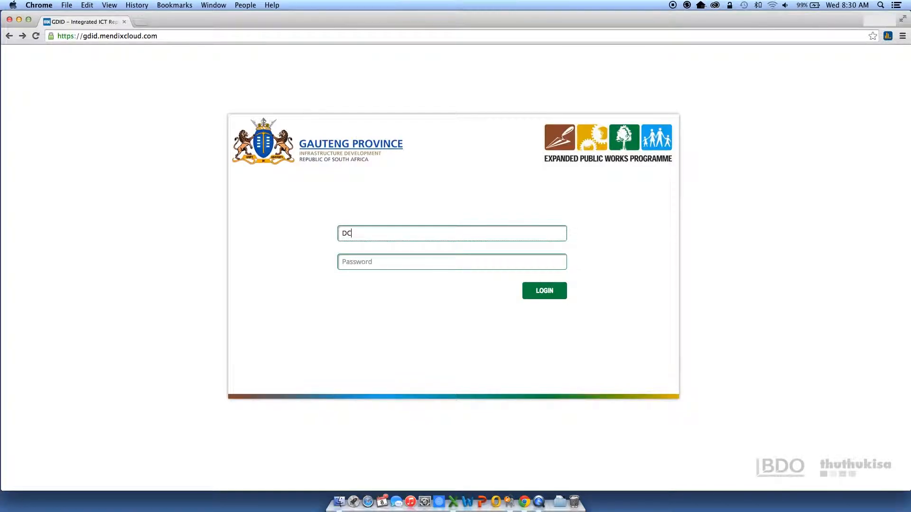
Log in to the Gauteng Infrastructure Development site with the account username and password
{"action": "key", "text": "BackSpace"}
{"action": "key", "text": "BackSpace"}
{"action": "type", "text": "BDODC"}
{"action": "left_click", "coordinate": [478, 262]}
{"action": "type", "text": "*******"}
{"action": "left_click", "coordinate": [554, 292]}
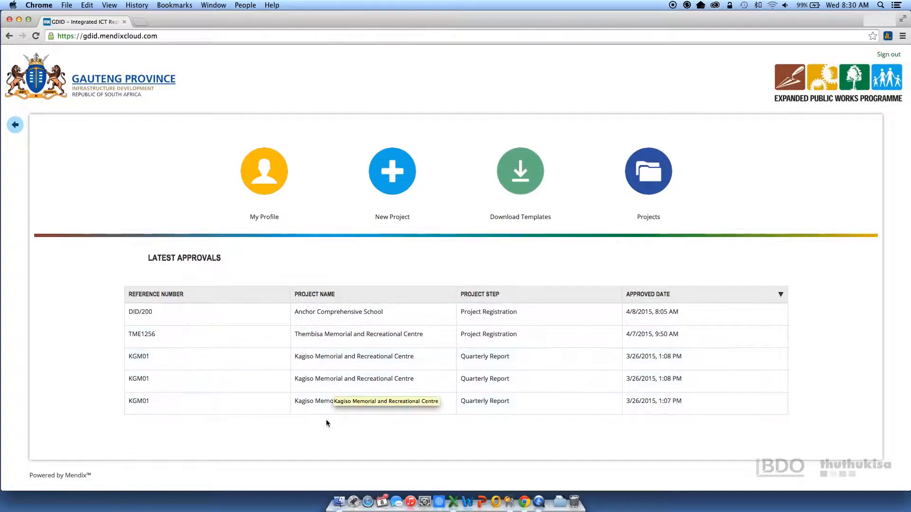
Open the Anchor Comprehensive School project from the latest approvals, collapse its project details and advance to Capture Beneficiaries
{"action": "left_click", "coordinate": [331, 313]}
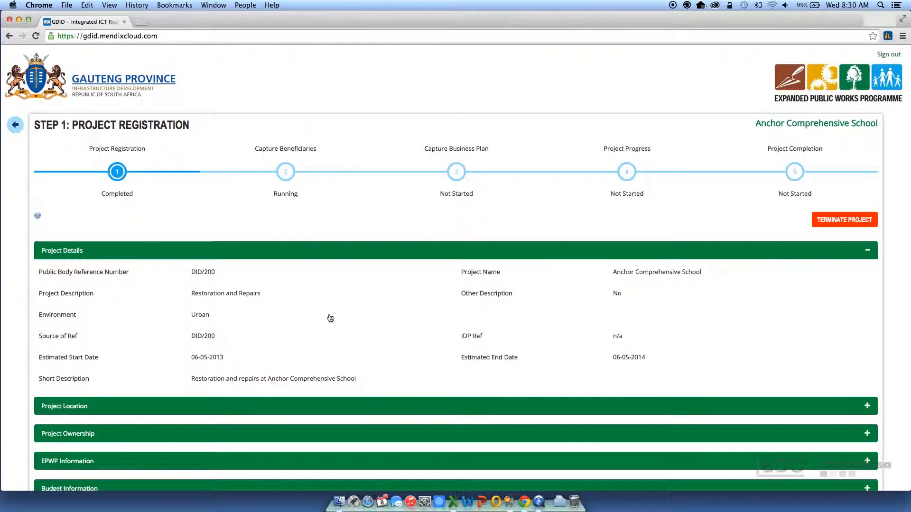
{"action": "left_click", "coordinate": [290, 250]}
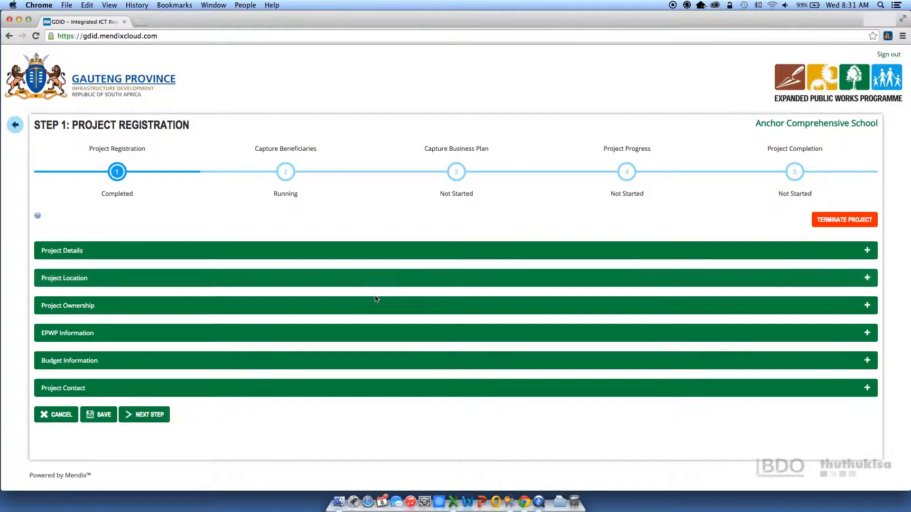
{"action": "left_click", "coordinate": [148, 418]}
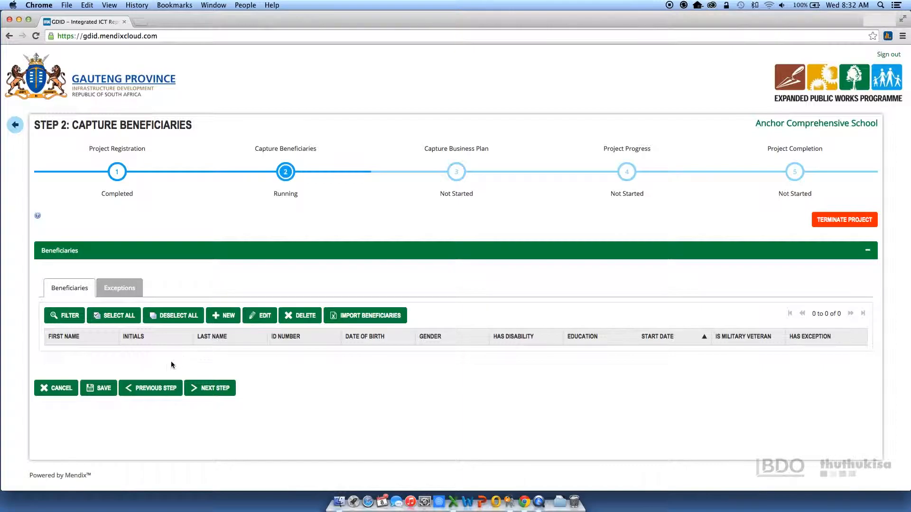
Review the new beneficiary form with the option to create a new person, and close the form
{"action": "left_click", "coordinate": [226, 322]}
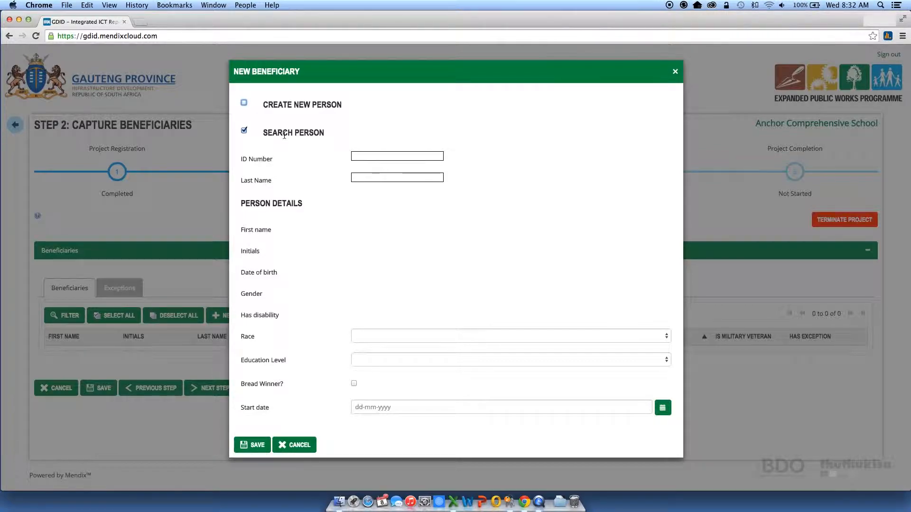
{"action": "left_click", "coordinate": [244, 103]}
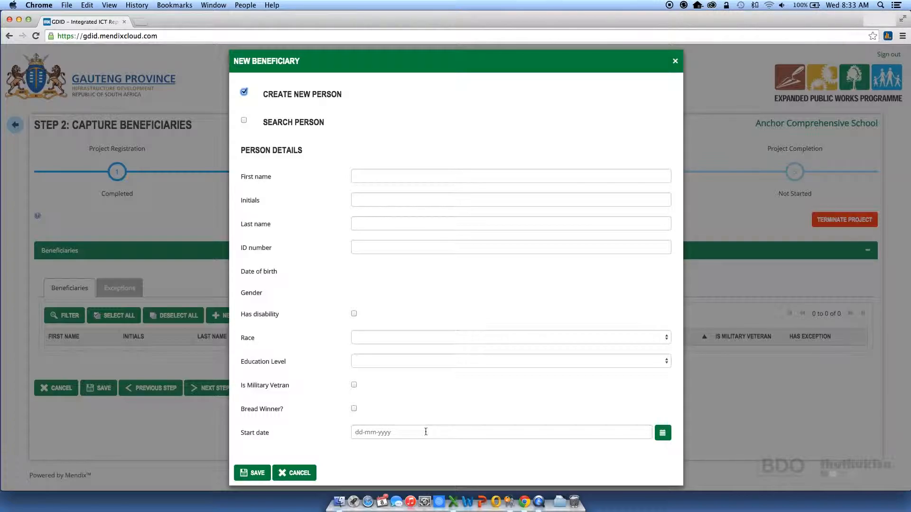
{"action": "left_click", "coordinate": [261, 472]}
{"action": "left_click", "coordinate": [675, 63]}
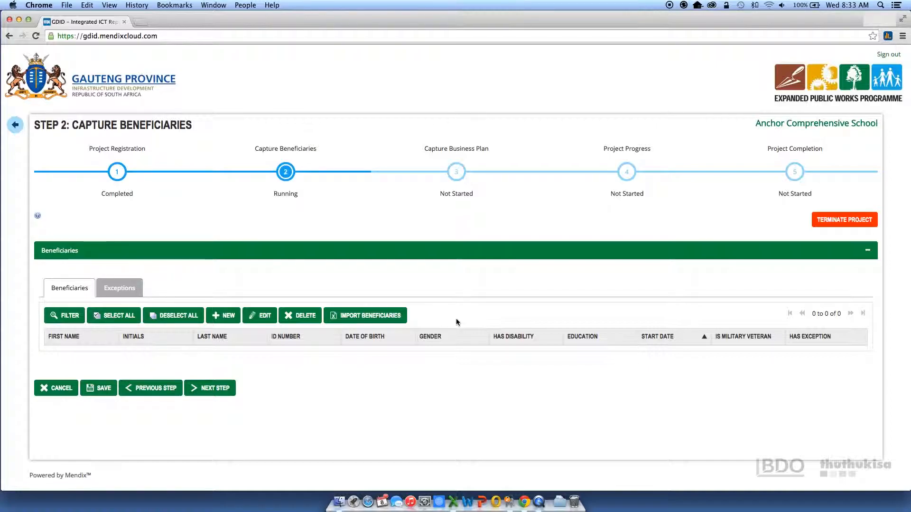
Download the Beneficiary Upload template from the home page and open the downloaded workbook in Excel
{"action": "left_click", "coordinate": [364, 321]}
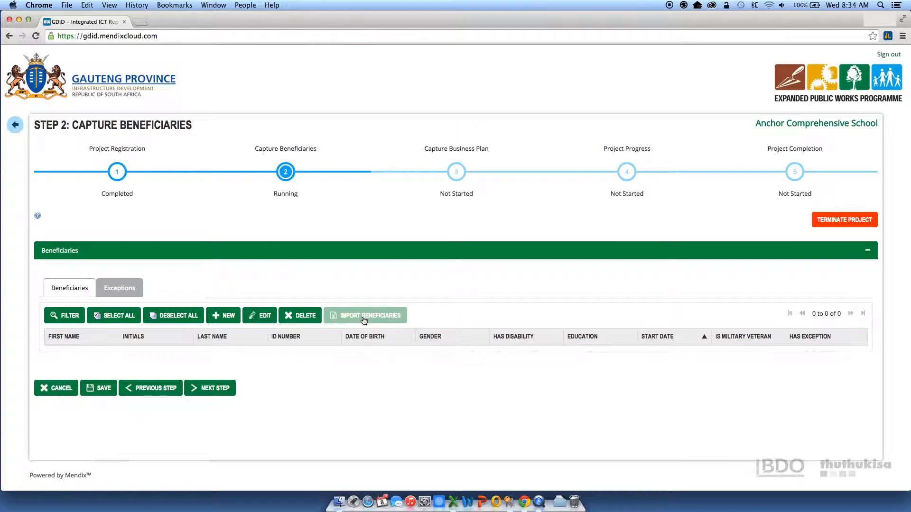
{"action": "left_click", "coordinate": [14, 129]}
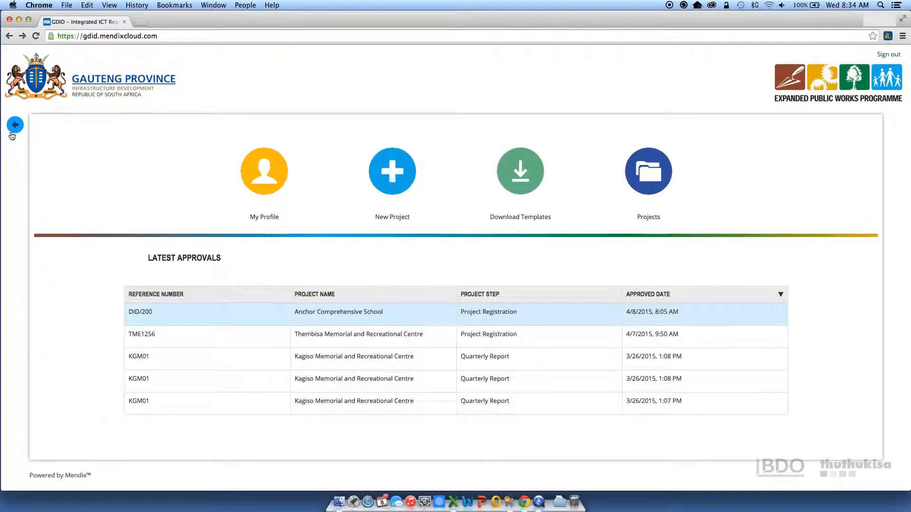
{"action": "left_click", "coordinate": [528, 182]}
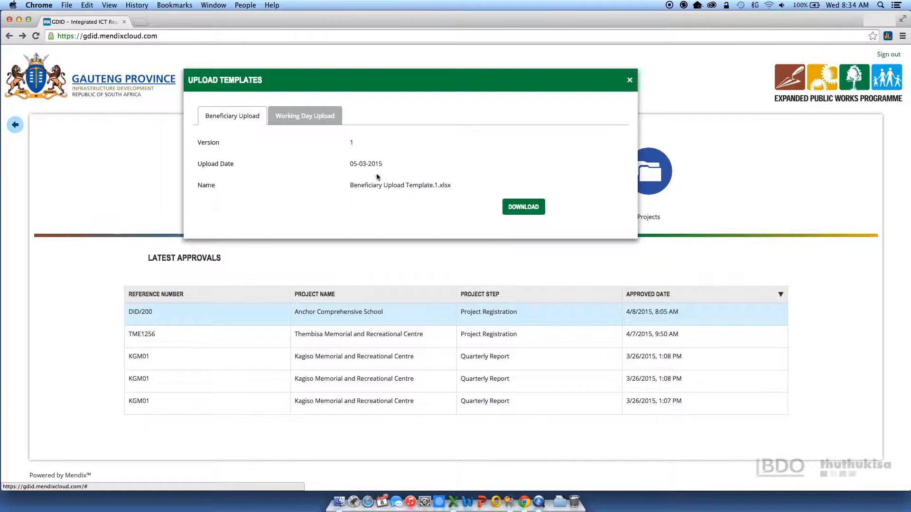
{"action": "left_click", "coordinate": [516, 214]}
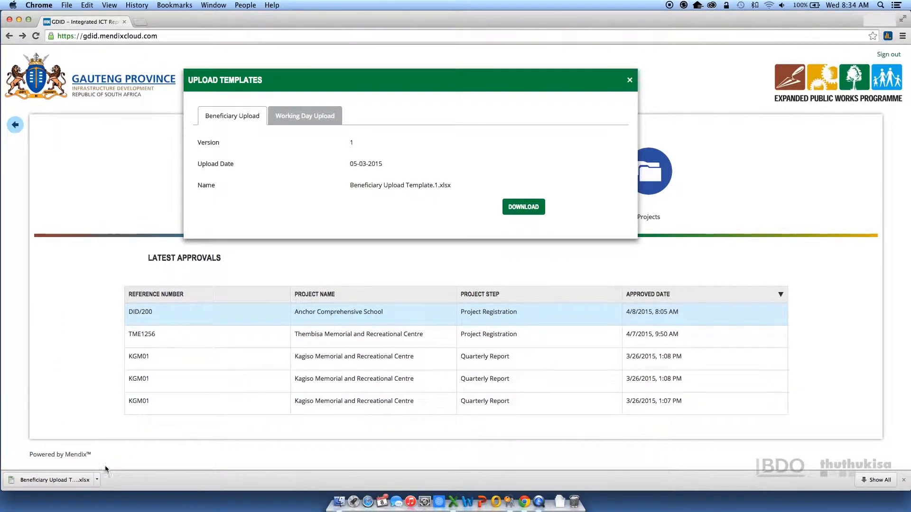
{"action": "left_click", "coordinate": [63, 481]}
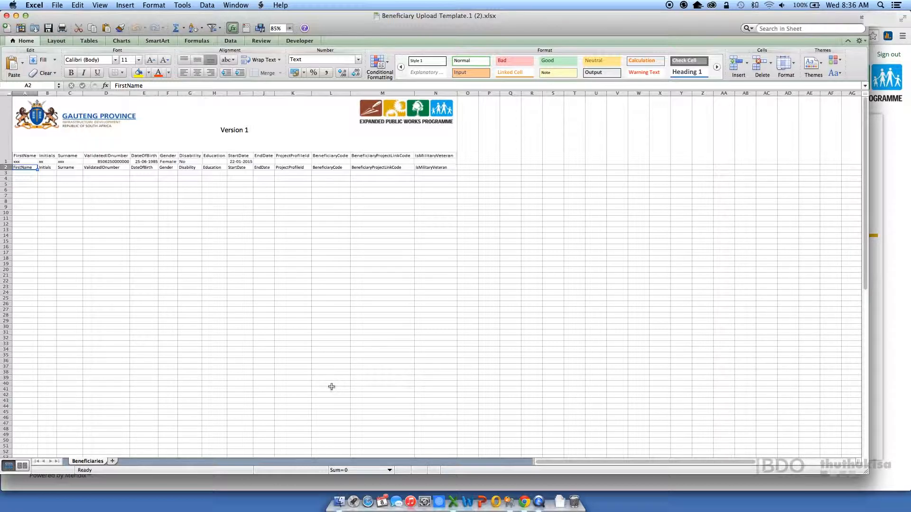
Open Anchor Comprehensive School.xlsx from the GDID folder, enlarge its window and place it beside the upload template
{"action": "left_click", "coordinate": [339, 504]}
{"action": "double_click", "coordinate": [247, 73]}
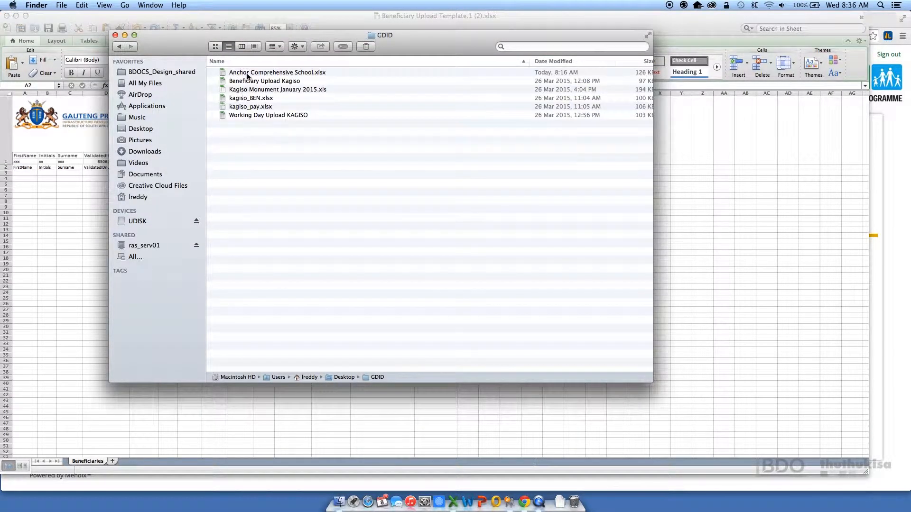
{"action": "double_click", "coordinate": [248, 75]}
{"action": "left_click", "coordinate": [522, 292]}
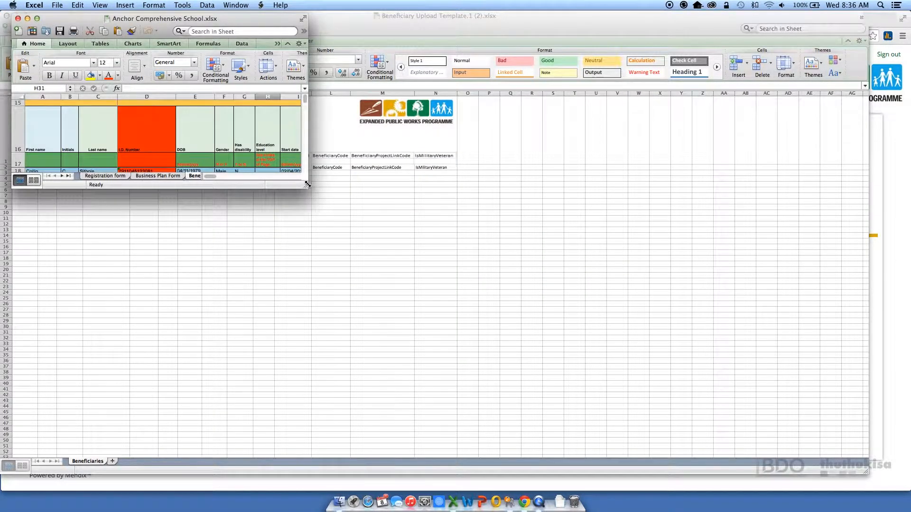
{"action": "left_click_drag", "start_coordinate": [308, 184], "coordinate": [511, 393]}
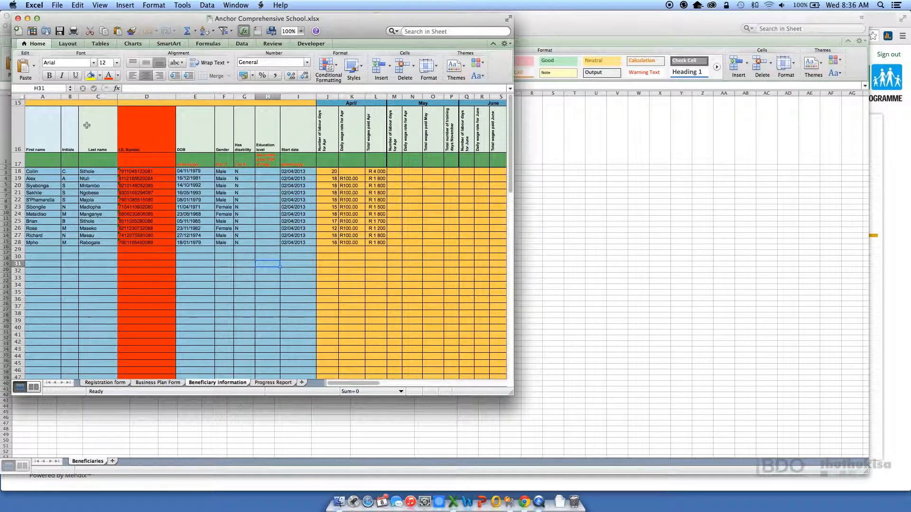
{"action": "left_click_drag", "start_coordinate": [342, 20], "coordinate": [725, 74]}
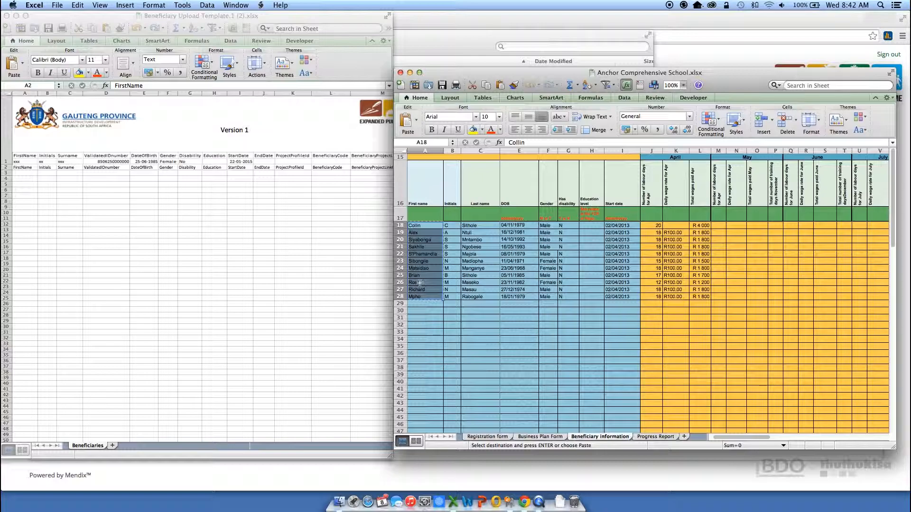
Paste the copied first names as values only into the template's FirstName column, starting at cell A2
{"action": "left_click", "coordinate": [22, 169]}
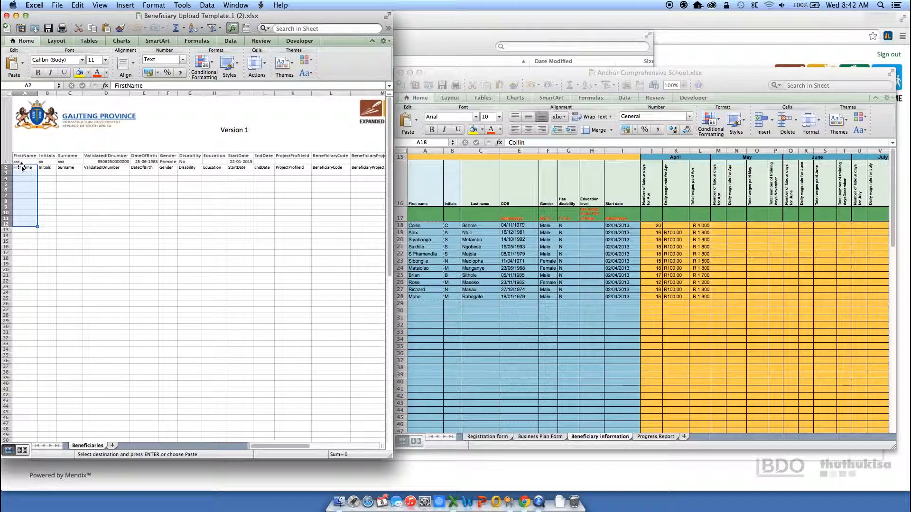
{"action": "right_click", "coordinate": [22, 168]}
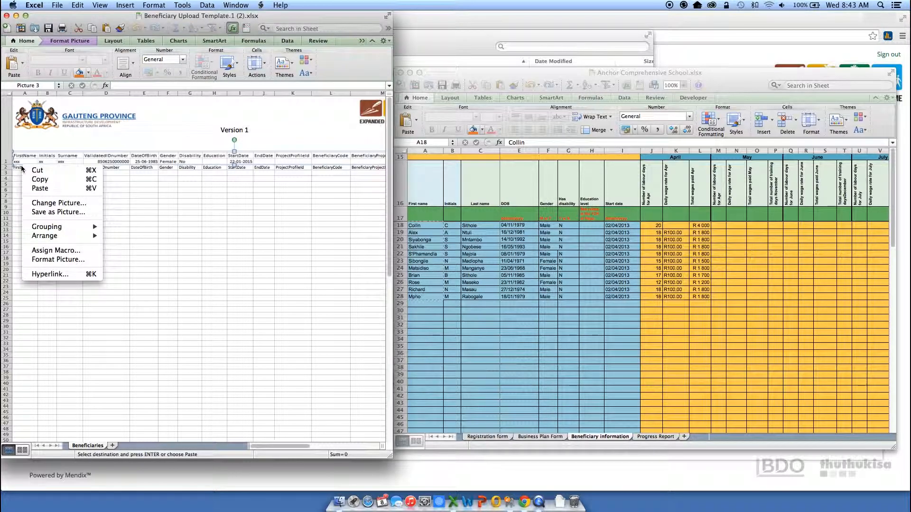
{"action": "left_click", "coordinate": [20, 168]}
{"action": "left_click_drag", "start_coordinate": [18, 168], "coordinate": [25, 229]}
{"action": "right_click", "coordinate": [25, 230]}
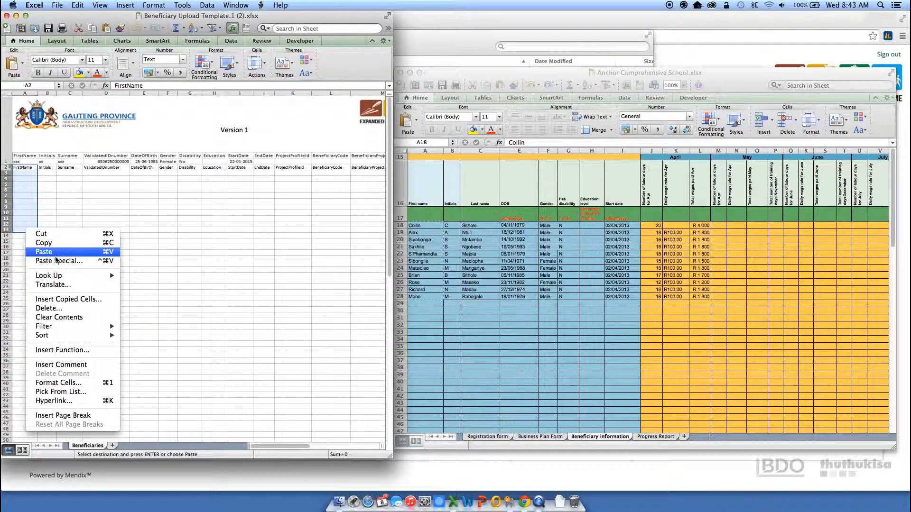
{"action": "left_click", "coordinate": [56, 261]}
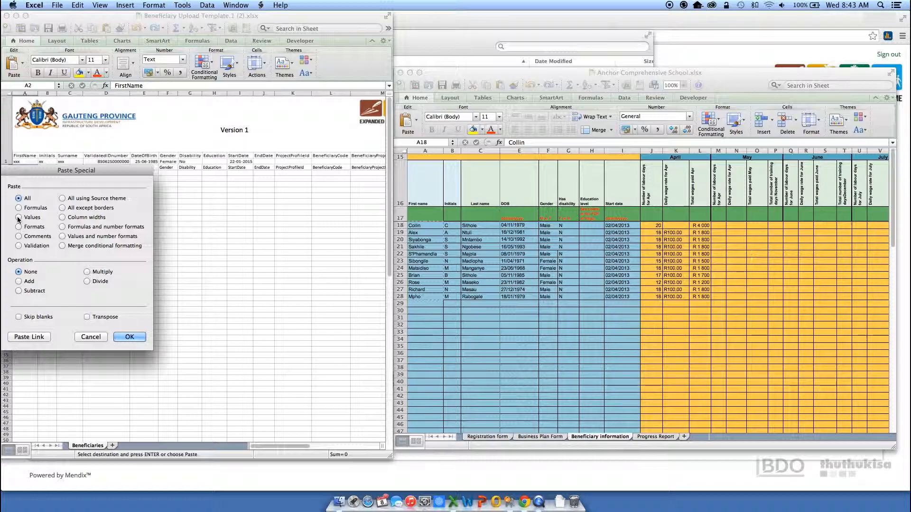
{"action": "left_click", "coordinate": [18, 218]}
{"action": "left_click", "coordinate": [129, 337]}
Copy the initials in B18:B28 of the school workbook and paste them as values into the template's Initials column from B2
{"action": "left_click_drag", "start_coordinate": [454, 228], "coordinate": [450, 296]}
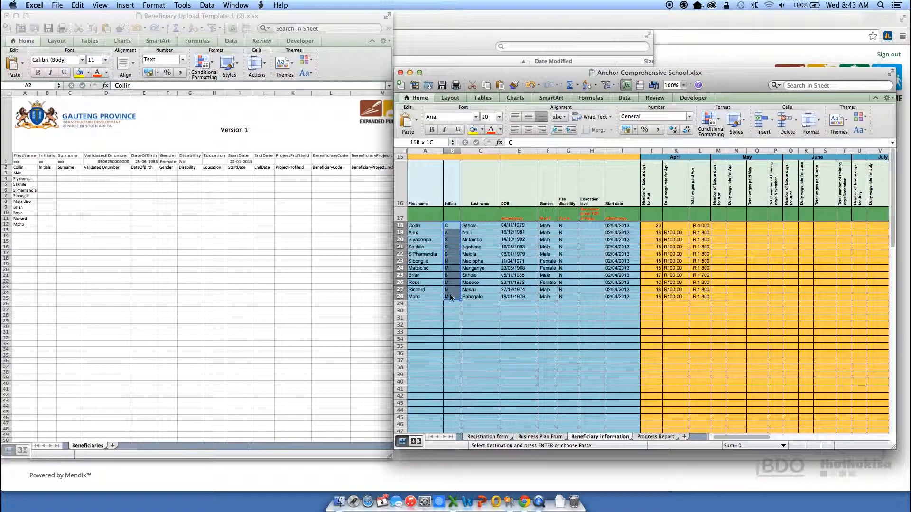
{"action": "key", "text": "super+c"}
{"action": "left_click_drag", "start_coordinate": [47, 167], "coordinate": [47, 224]}
{"action": "right_click", "coordinate": [45, 223]}
{"action": "left_click", "coordinate": [88, 255]}
{"action": "left_click", "coordinate": [18, 218]}
{"action": "left_click", "coordinate": [129, 336]}
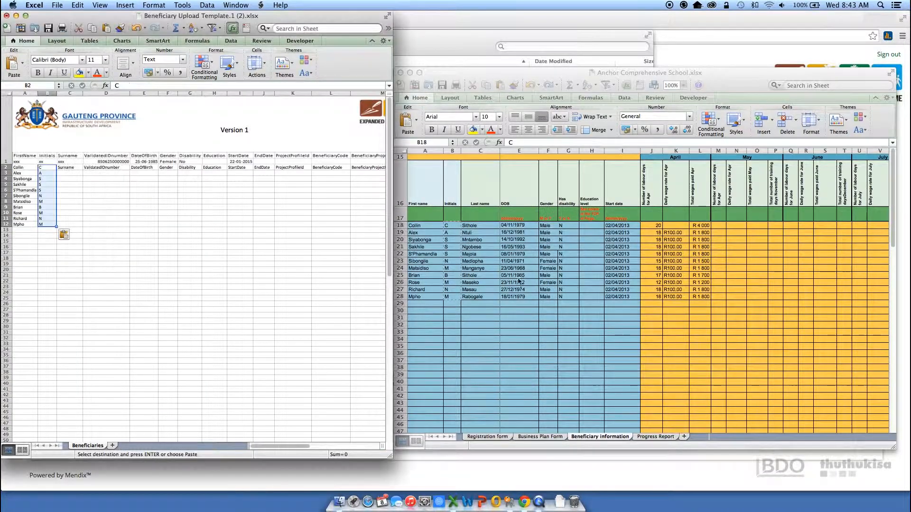
Copy the last names in C18:C28 and paste them as values into the template's Surname column from C2
{"action": "left_click", "coordinate": [471, 226]}
{"action": "left_click_drag", "start_coordinate": [471, 226], "coordinate": [477, 296]}
{"action": "key", "text": "super+c"}
{"action": "left_click", "coordinate": [71, 169]}
{"action": "left_click_drag", "start_coordinate": [71, 168], "coordinate": [71, 223]}
{"action": "right_click", "coordinate": [70, 224]}
{"action": "left_click", "coordinate": [109, 256]}
{"action": "left_click", "coordinate": [71, 203]}
{"action": "left_click", "coordinate": [167, 320]}
Copy the ID numbers in D18:D28 and paste them as values into the template's ValidatedIDnumber column from D2
{"action": "left_click", "coordinate": [653, 360]}
{"action": "left_click_drag", "start_coordinate": [755, 437], "coordinate": [519, 430]}
{"action": "left_click_drag", "start_coordinate": [529, 226], "coordinate": [543, 297]}
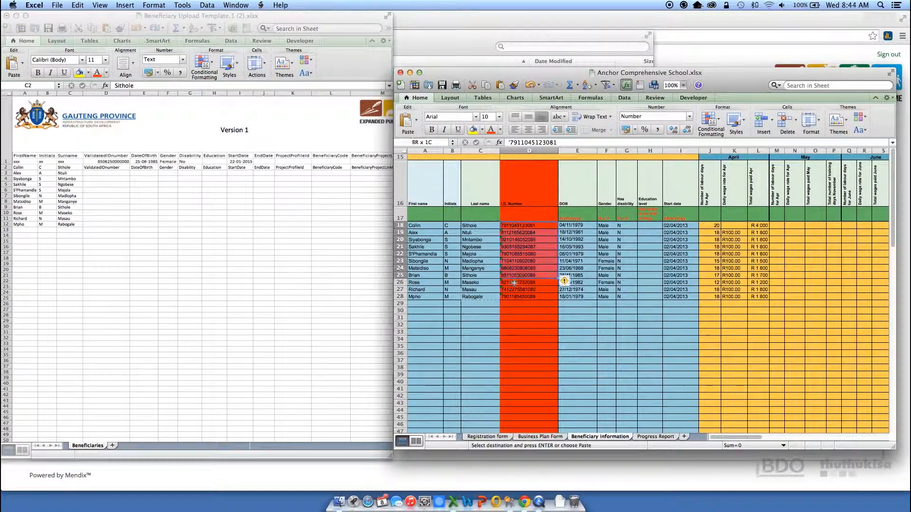
{"action": "key", "text": "super+c"}
{"action": "left_click", "coordinate": [102, 168]}
{"action": "left_click_drag", "start_coordinate": [102, 168], "coordinate": [103, 224]}
{"action": "right_click", "coordinate": [103, 223]}
{"action": "left_click", "coordinate": [142, 257]}
{"action": "left_click", "coordinate": [96, 209]}
{"action": "left_click", "coordinate": [196, 329]}
Try converting the pasted ID numbers from text to numbers, and undo the conversion
{"action": "left_click", "coordinate": [72, 170]}
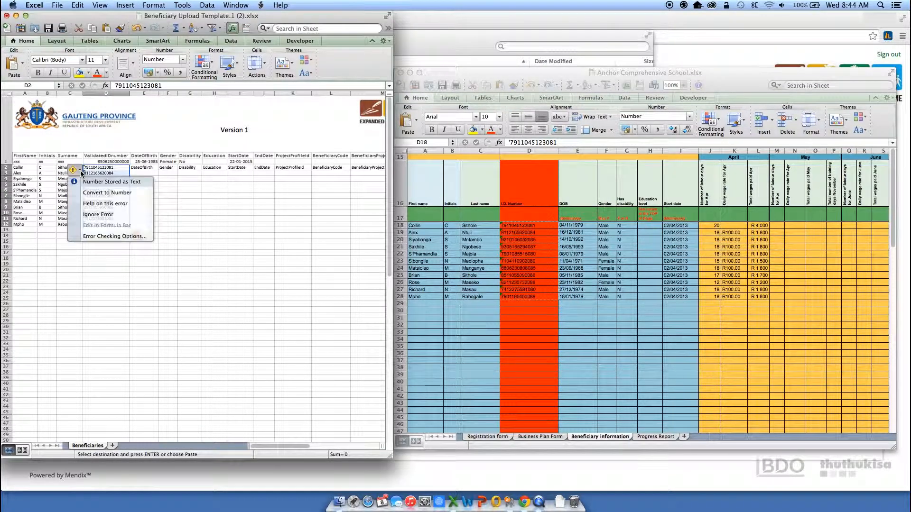
{"action": "left_click", "coordinate": [107, 192]}
{"action": "left_click", "coordinate": [136, 28]}
Ignore the number-stored-as-text error on the pasted ID numbers
{"action": "left_click", "coordinate": [72, 173]}
{"action": "left_click", "coordinate": [99, 214]}
{"action": "left_click", "coordinate": [189, 264]}
Copy the dates of birth in E18:E28 and paste them as values into the template's DateOfBirth column from E2
{"action": "left_click_drag", "start_coordinate": [577, 226], "coordinate": [580, 296]}
{"action": "key", "text": "super+c"}
{"action": "left_click", "coordinate": [151, 169]}
{"action": "left_click_drag", "start_coordinate": [145, 168], "coordinate": [145, 224]}
{"action": "right_click", "coordinate": [145, 223]}
{"action": "left_click", "coordinate": [180, 257]}
{"action": "left_click", "coordinate": [124, 212]}
{"action": "left_click", "coordinate": [235, 331]}
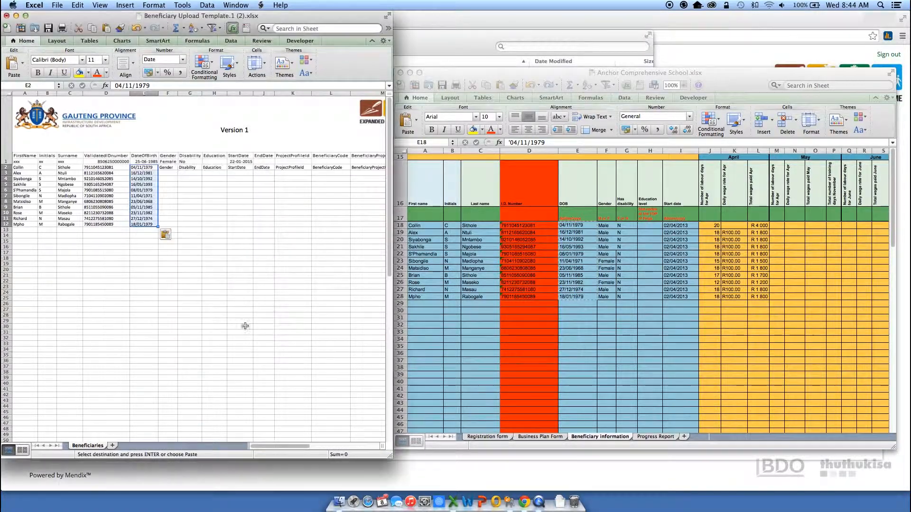
Copy the genders in F18:F28 and paste them as values into the template's Gender column from F2
{"action": "left_click", "coordinate": [606, 226]}
{"action": "left_click_drag", "start_coordinate": [606, 226], "coordinate": [608, 296]}
{"action": "key", "text": "super+c"}
{"action": "left_click", "coordinate": [168, 169]}
{"action": "left_click_drag", "start_coordinate": [168, 168], "coordinate": [168, 224]}
{"action": "right_click", "coordinate": [168, 223]}
{"action": "left_click", "coordinate": [208, 256]}
{"action": "left_click", "coordinate": [124, 211]}
{"action": "left_click", "coordinate": [236, 331]}
{"action": "left_click", "coordinate": [627, 226]}
{"action": "left_click_drag", "start_coordinate": [626, 226], "coordinate": [627, 297]}
{"action": "key", "text": "super+c"}
{"action": "left_click", "coordinate": [191, 168]}
{"action": "left_click_drag", "start_coordinate": [191, 165], "coordinate": [191, 224]}
{"action": "left_click", "coordinate": [137, 28]}
{"action": "right_click", "coordinate": [190, 223]}
Copy the disability entries in G18:G28 and paste them as values into the template's Disability column from G2
{"action": "left_click", "coordinate": [626, 226]}
{"action": "left_click", "coordinate": [627, 226]}
{"action": "left_click_drag", "start_coordinate": [627, 226], "coordinate": [627, 297]}
{"action": "key", "text": "super+c"}
{"action": "left_click", "coordinate": [183, 223]}
{"action": "left_click_drag", "start_coordinate": [183, 223], "coordinate": [183, 168]}
{"action": "right_click", "coordinate": [184, 167]}
{"action": "left_click", "coordinate": [205, 196]}
{"action": "left_click", "coordinate": [166, 161]}
{"action": "left_click", "coordinate": [278, 279]}
Copy the start dates in I18:I28 of the school workbook and try pasting them into the template's StartDate column
{"action": "left_click", "coordinate": [681, 227]}
{"action": "left_click_drag", "start_coordinate": [681, 228], "coordinate": [680, 297]}
{"action": "key", "text": "super+c"}
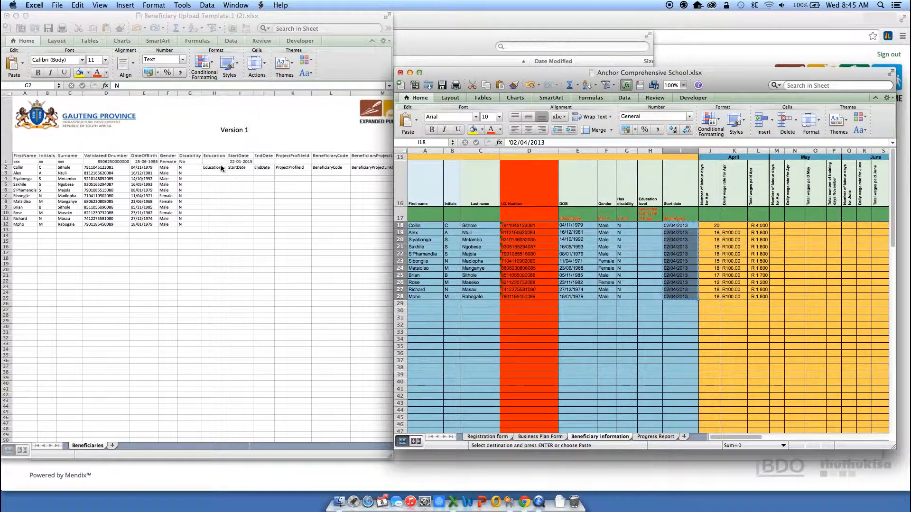
{"action": "left_click", "coordinate": [239, 168]}
{"action": "left_click_drag", "start_coordinate": [240, 167], "coordinate": [239, 224]}
{"action": "right_click", "coordinate": [238, 219]}
{"action": "left_click", "coordinate": [258, 265]}
{"action": "left_click", "coordinate": [310, 323]}
Paste the copied start dates into cells I2:I12 of the template's StartDate column
{"action": "left_click", "coordinate": [237, 169]}
{"action": "key", "text": "super+grave"}
{"action": "key", "text": "super+grave"}
{"action": "left_click_drag", "start_coordinate": [238, 168], "coordinate": [240, 223]}
{"action": "left_click", "coordinate": [238, 168]}
{"action": "left_click_drag", "start_coordinate": [238, 168], "coordinate": [239, 223]}
{"action": "right_click", "coordinate": [228, 173]}
{"action": "left_click", "coordinate": [258, 265]}
{"action": "left_click", "coordinate": [315, 297]}
{"action": "left_click", "coordinate": [240, 298]}
{"action": "left_click", "coordinate": [714, 449]}
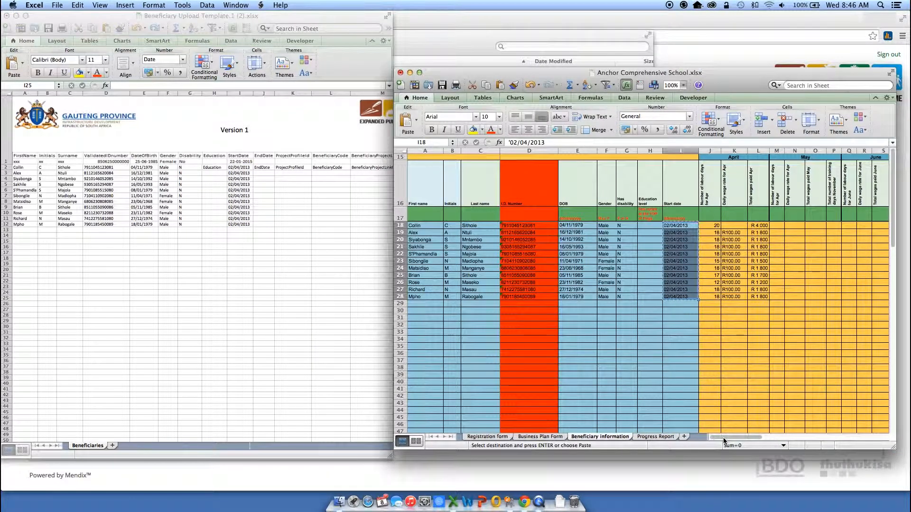
{"action": "left_click", "coordinate": [225, 455]}
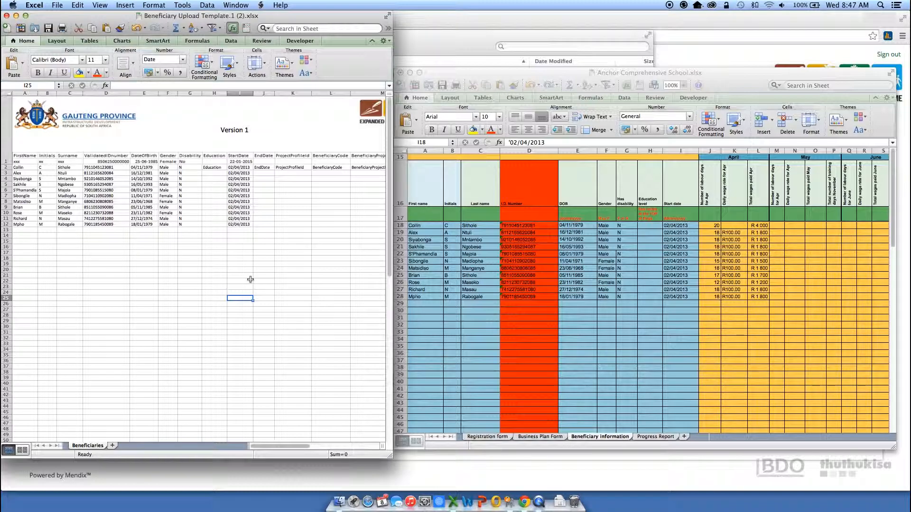
Switch back to Chrome, close the Upload Templates dialog and reopen the Anchor Comprehensive School project at Capture Beneficiaries
{"action": "left_click", "coordinate": [524, 504]}
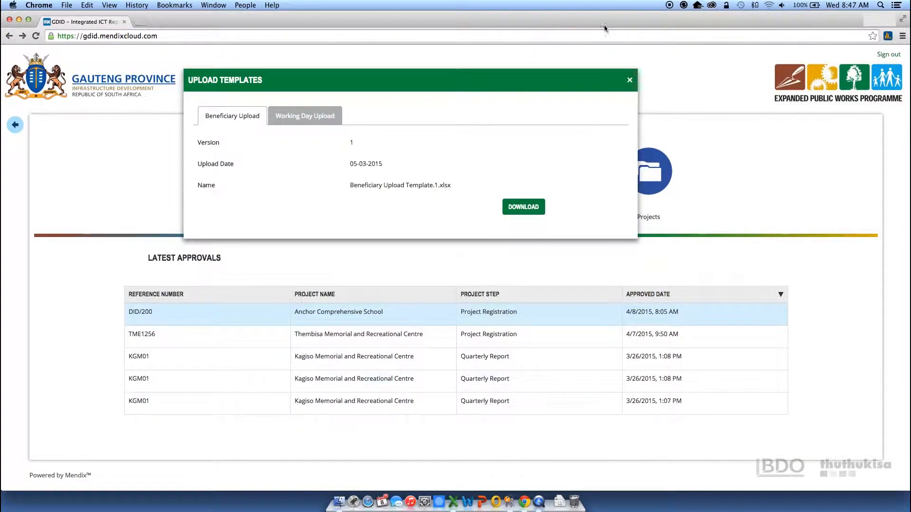
{"action": "left_click", "coordinate": [630, 80]}
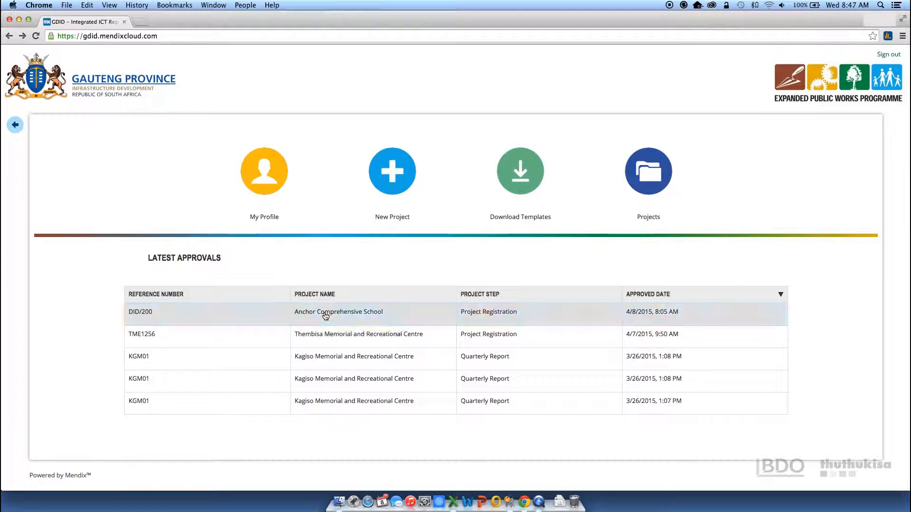
{"action": "double_click", "coordinate": [325, 315]}
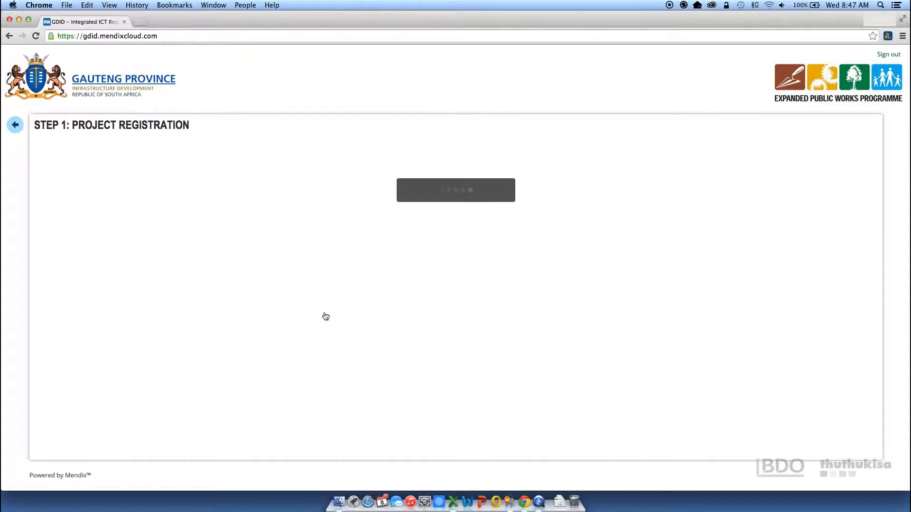
{"action": "left_click", "coordinate": [869, 247]}
{"action": "left_click", "coordinate": [147, 419]}
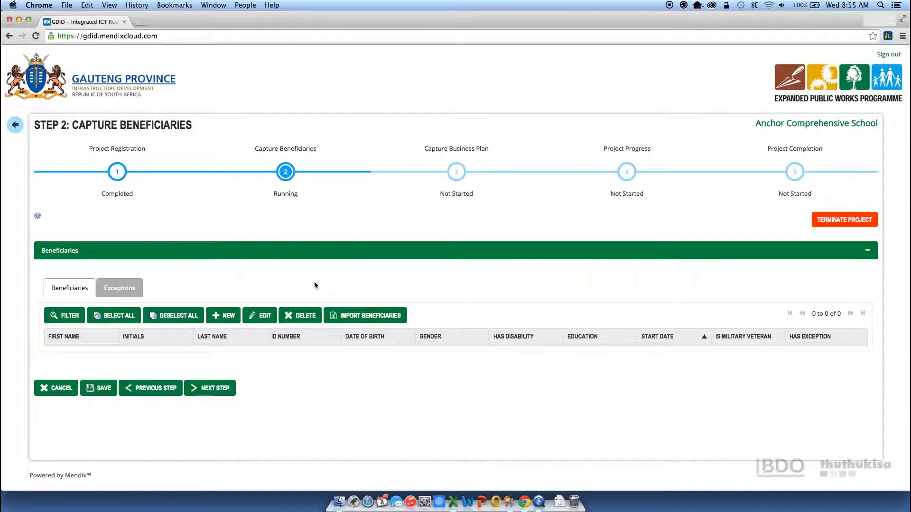
Choose Beneficiary Upload Template.1 (2) from the GDID folder as the Excel file for the beneficiary import
{"action": "left_click", "coordinate": [370, 319]}
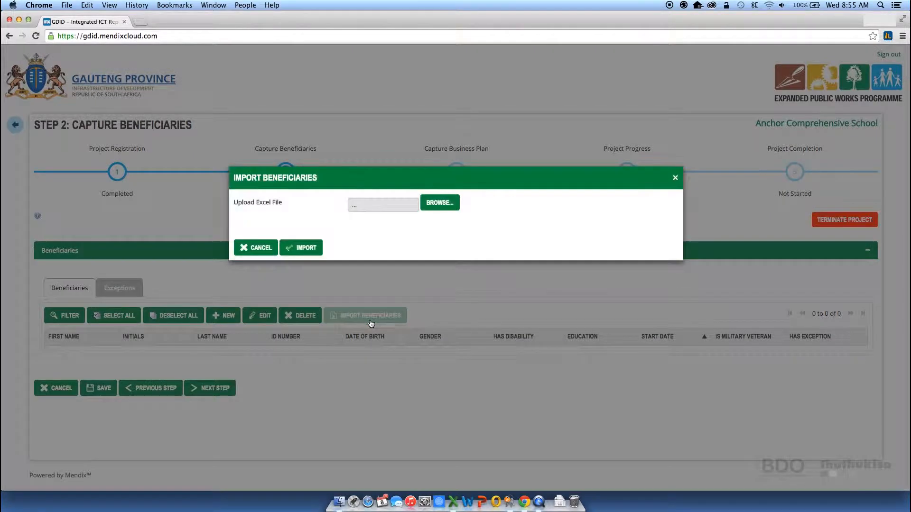
{"action": "left_click", "coordinate": [446, 205]}
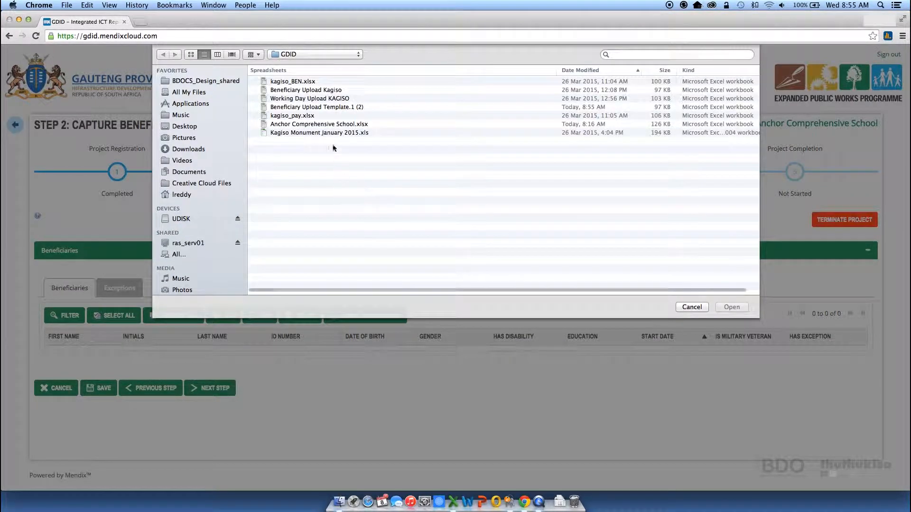
{"action": "double_click", "coordinate": [302, 108]}
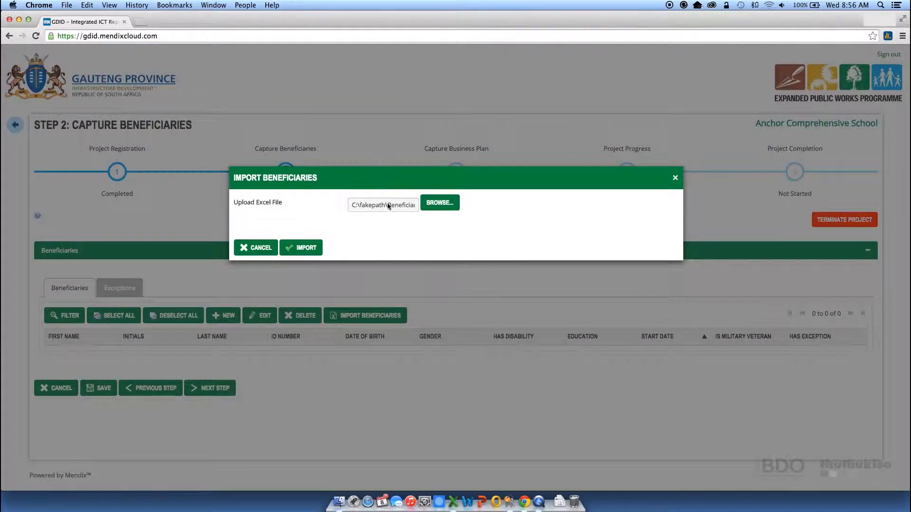
Import the beneficiaries from the chosen Excel file and acknowledge the completed import
{"action": "left_click", "coordinate": [303, 247]}
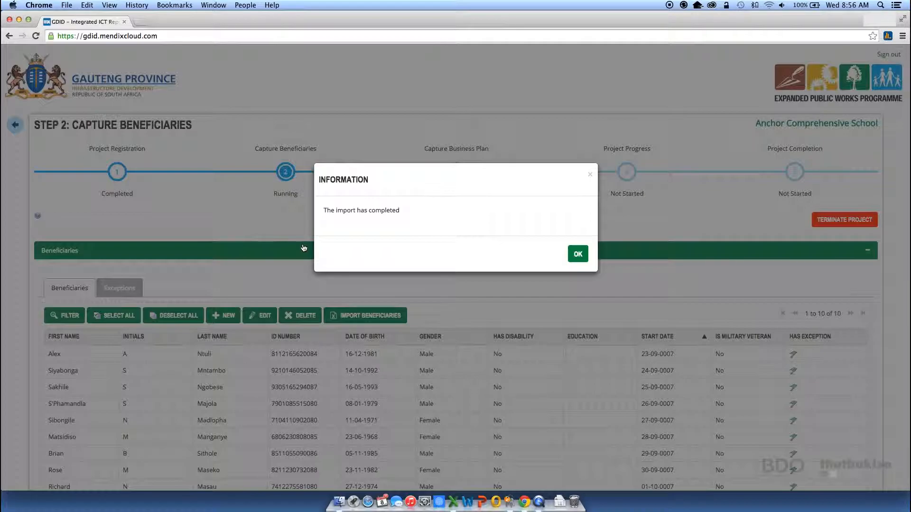
{"action": "left_click", "coordinate": [577, 253]}
Edit the second listed beneficiary, set the start date to 07-08-2012 and save the record
{"action": "scroll", "coordinate": [504, 277], "scroll_direction": "down", "scroll_amount": 5}
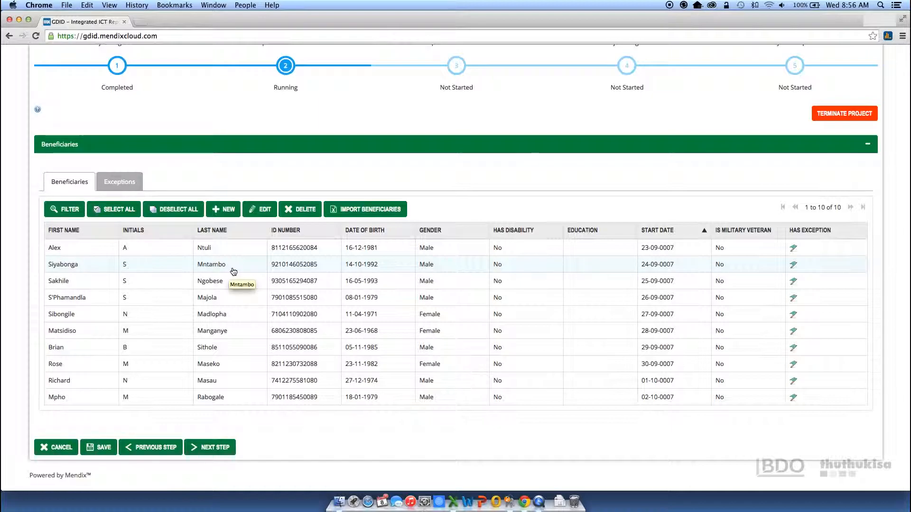
{"action": "left_click", "coordinate": [233, 271]}
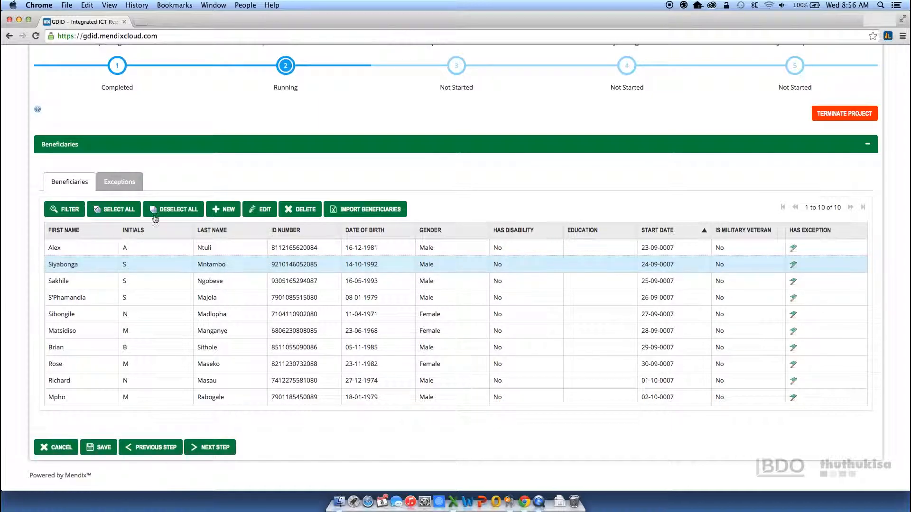
{"action": "left_click", "coordinate": [264, 210]}
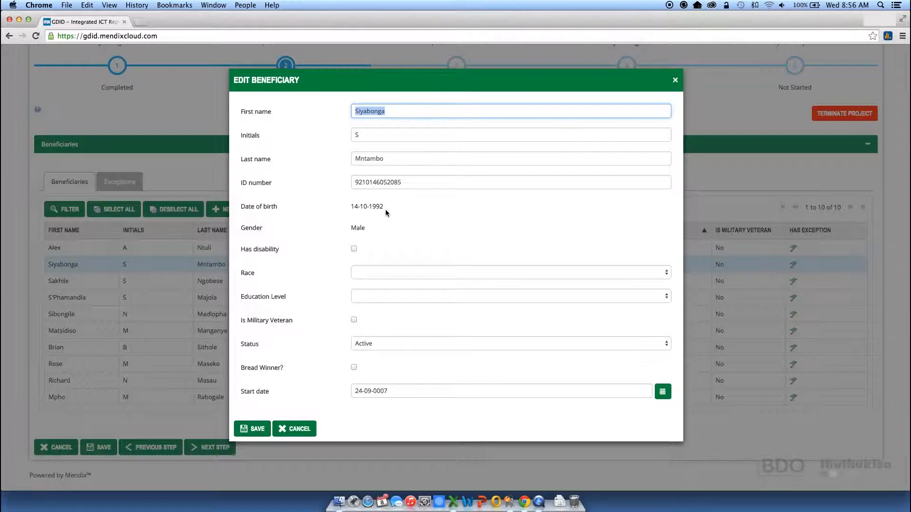
{"action": "left_click", "coordinate": [663, 391]}
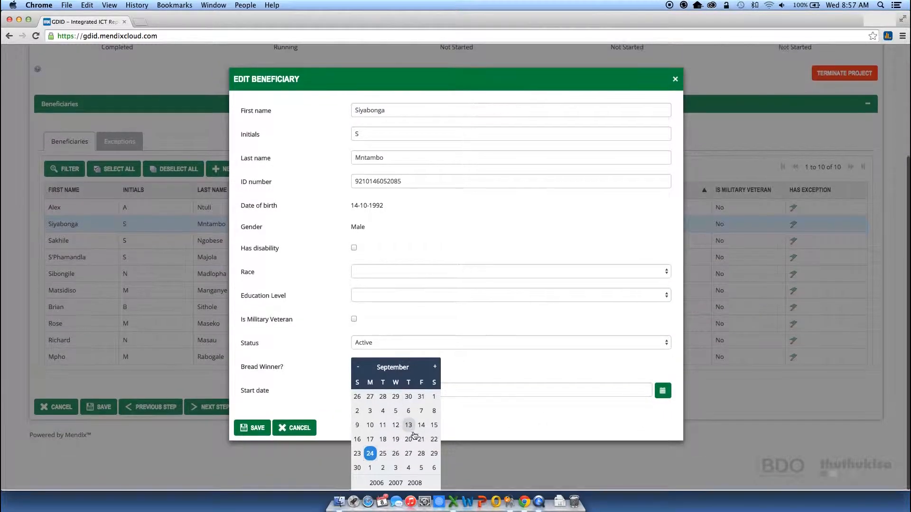
{"action": "left_click", "coordinate": [415, 482]}
{"action": "left_click", "coordinate": [415, 482]}
{"action": "left_click", "coordinate": [415, 483]}
{"action": "left_click", "coordinate": [414, 483]}
{"action": "left_click", "coordinate": [416, 483]}
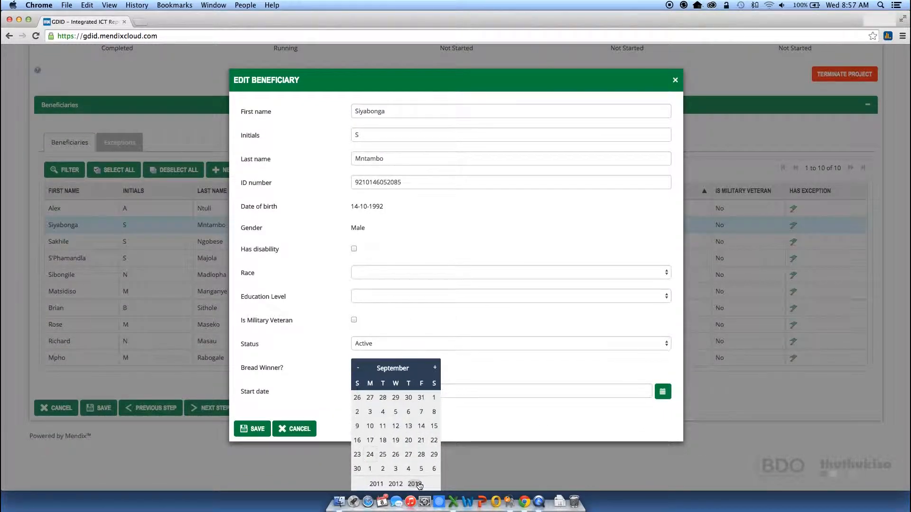
{"action": "left_click", "coordinate": [358, 368]}
{"action": "left_click", "coordinate": [383, 412]}
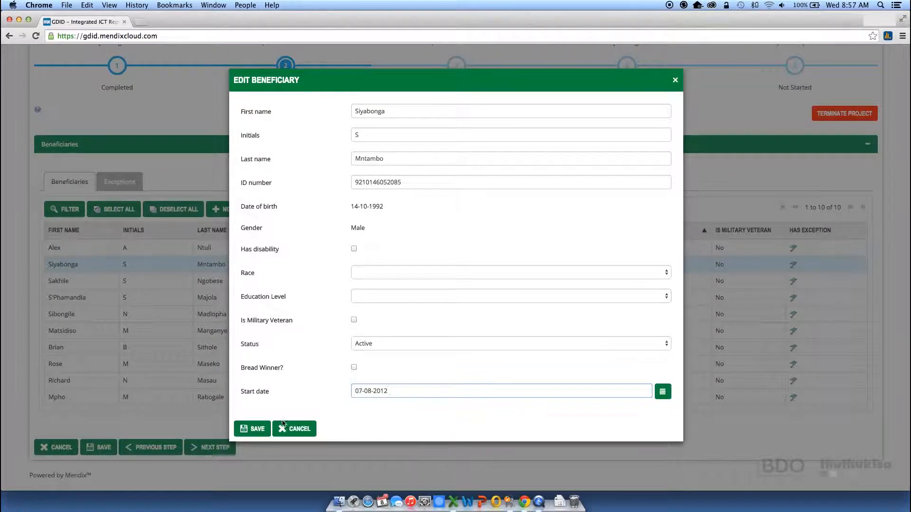
{"action": "left_click", "coordinate": [264, 430]}
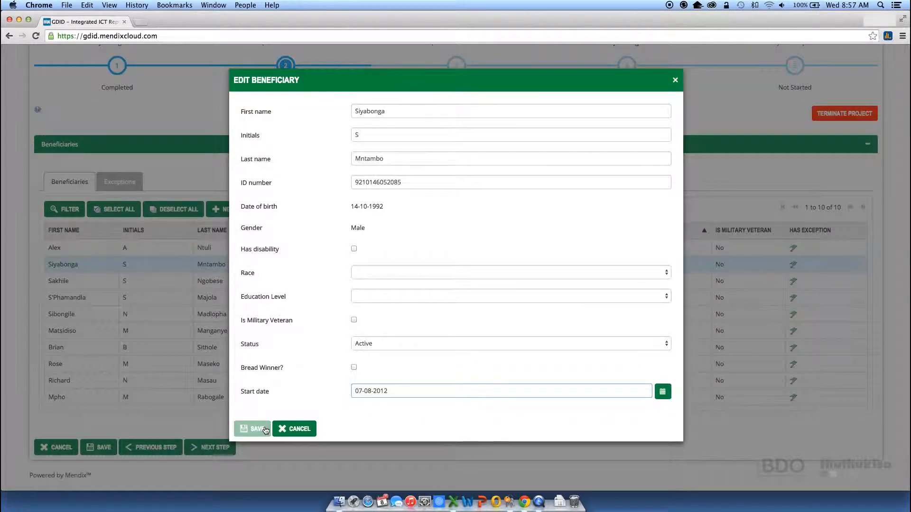
{"action": "left_click", "coordinate": [265, 429]}
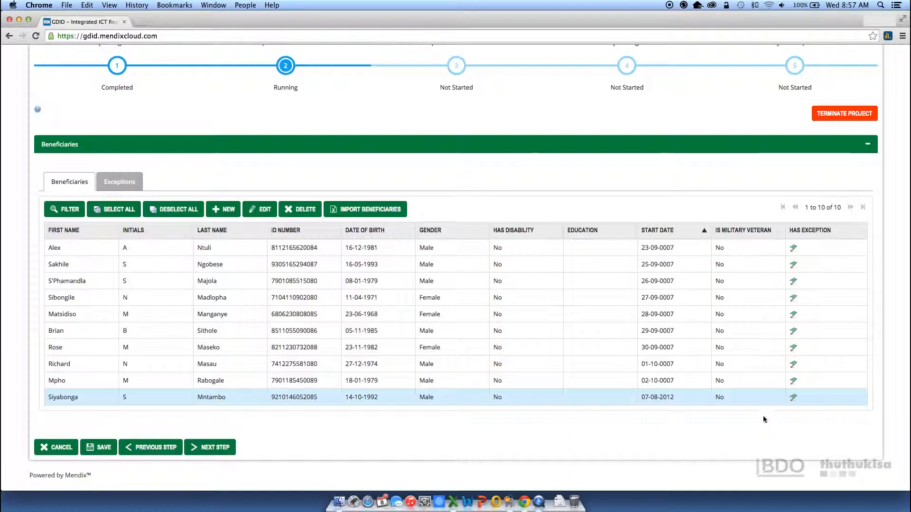
Check the project's beneficiary exceptions and return to the beneficiaries list
{"action": "left_click", "coordinate": [120, 182]}
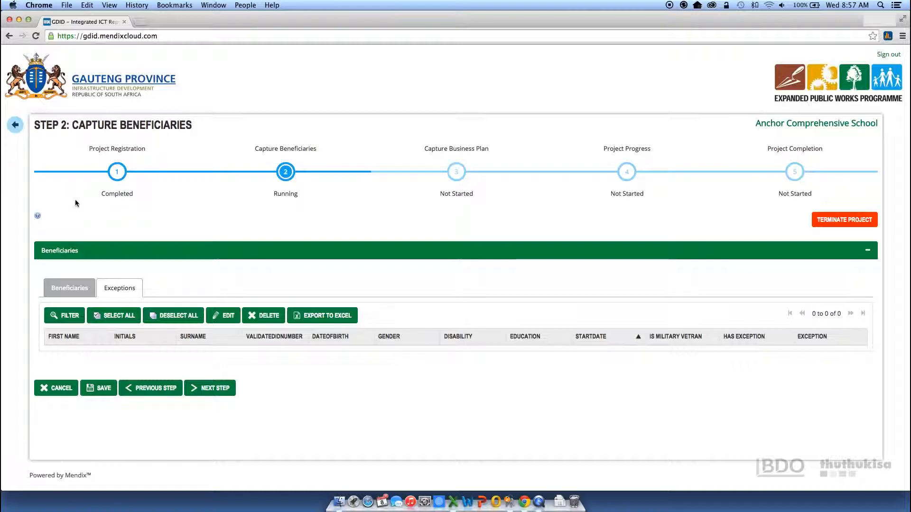
{"action": "left_click", "coordinate": [68, 291]}
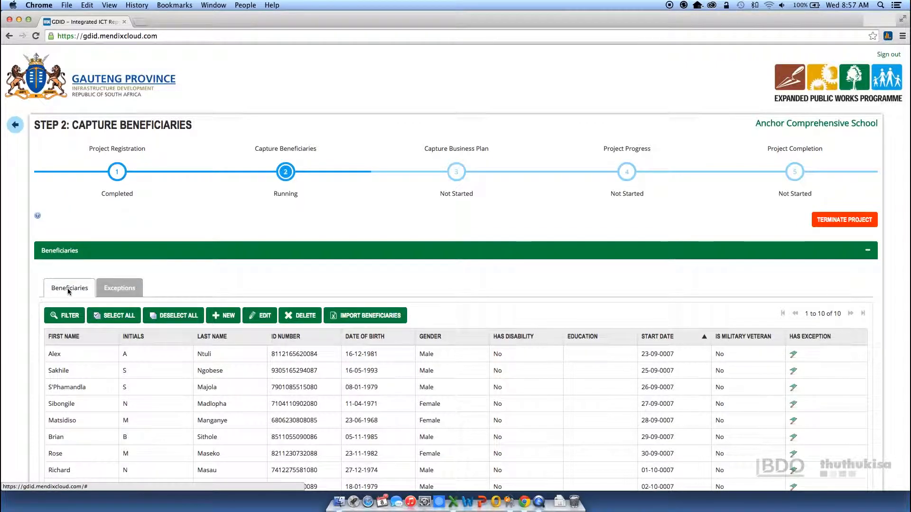
{"action": "scroll", "coordinate": [282, 286], "scroll_direction": "down", "scroll_amount": 3}
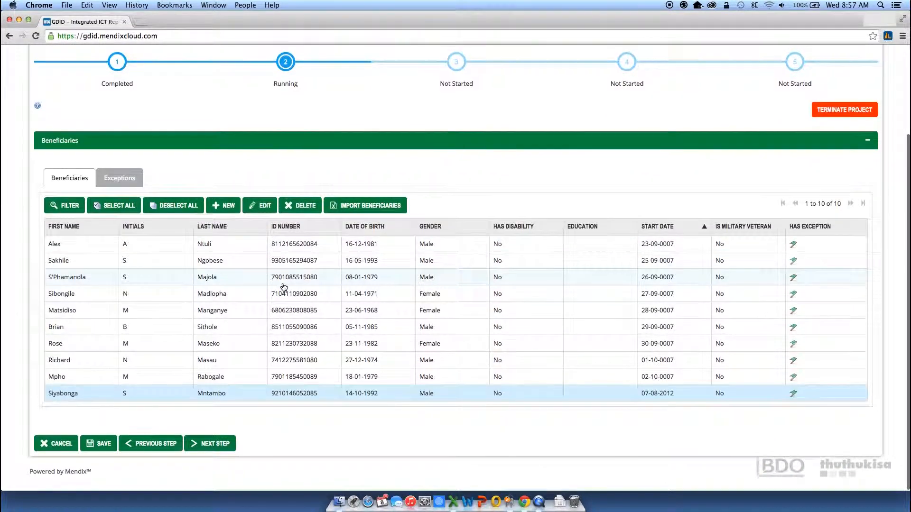